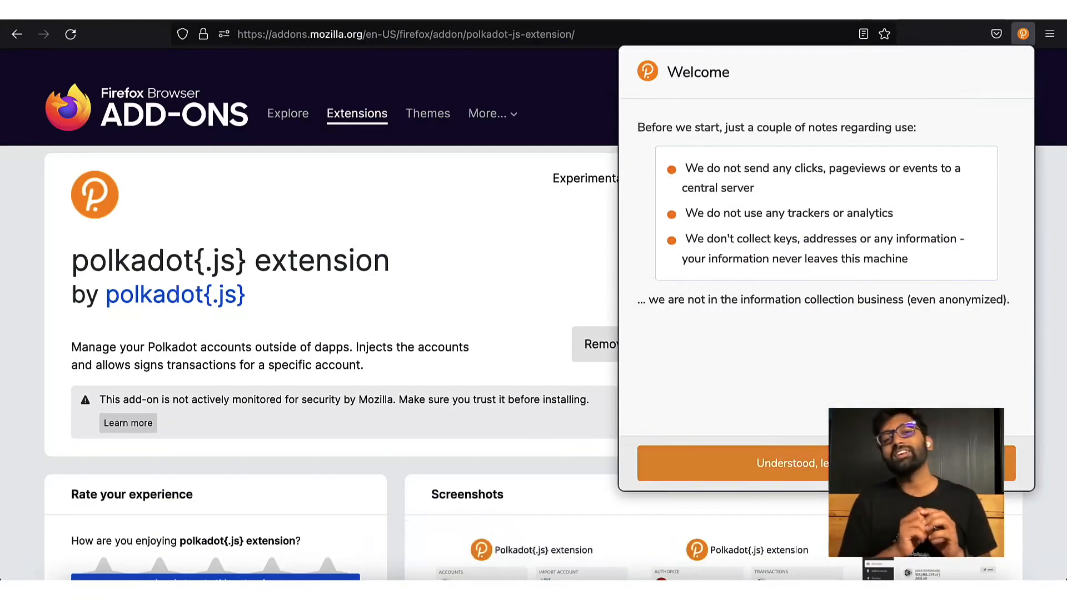
Get past the welcome notes and generate a new account's 12-word mnemonic seed
click(725, 462)
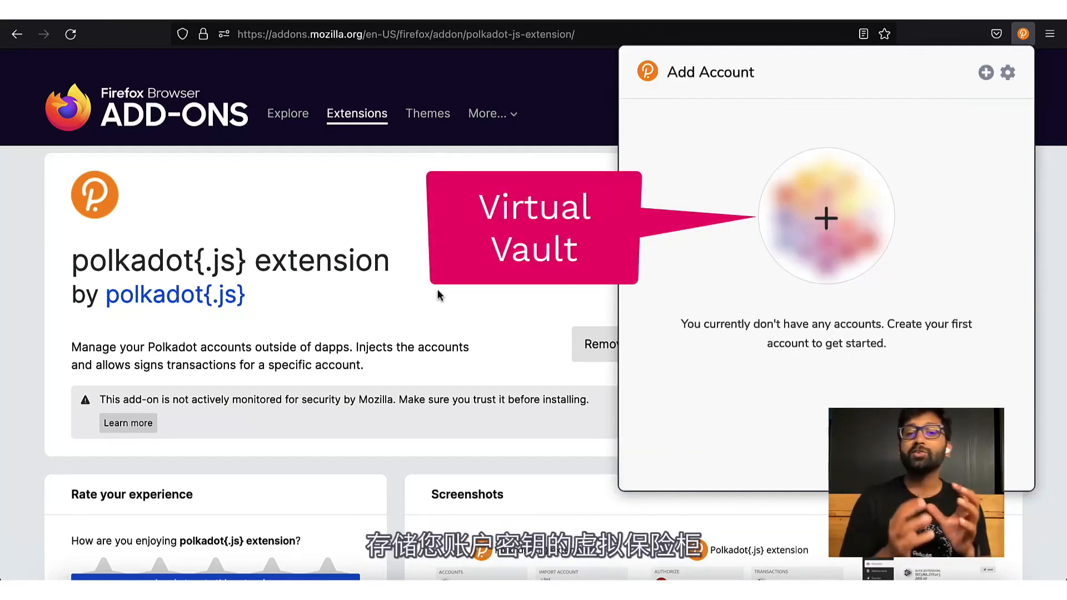
click(826, 218)
drag(795, 238, 647, 214)
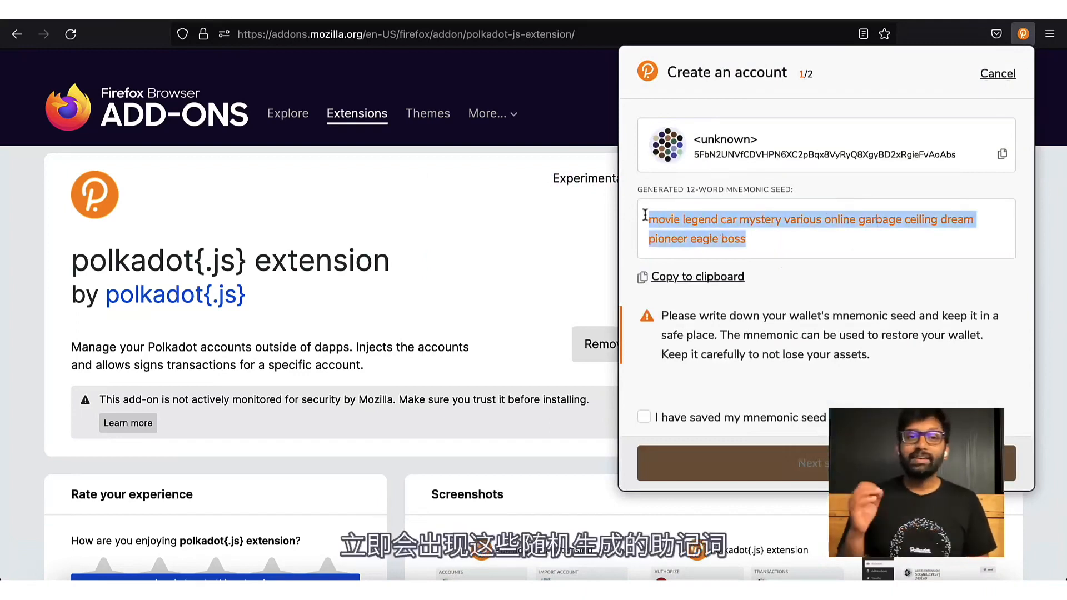
Tick the box confirming the 12-word mnemonic seed is saved safely
click(819, 282)
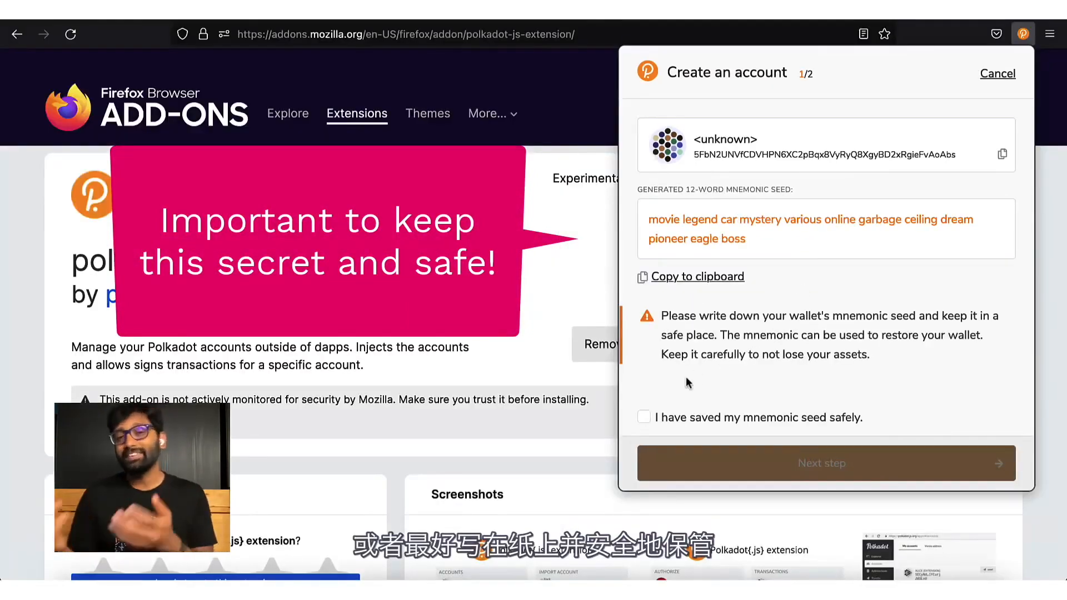
click(644, 418)
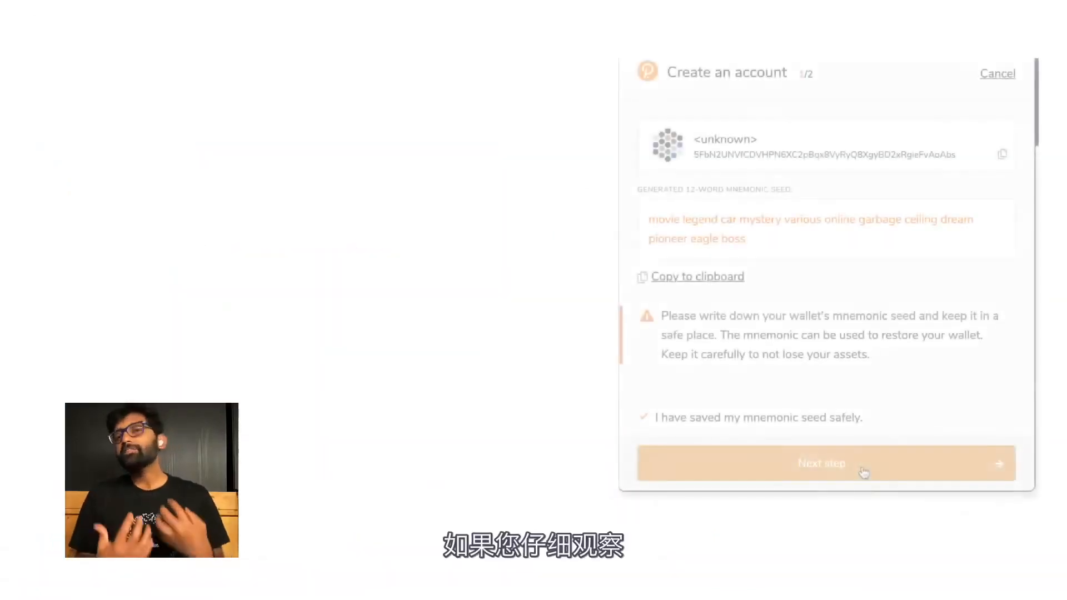
Move to step 2 and set the account's network to Polkadot Relay Chain
click(863, 471)
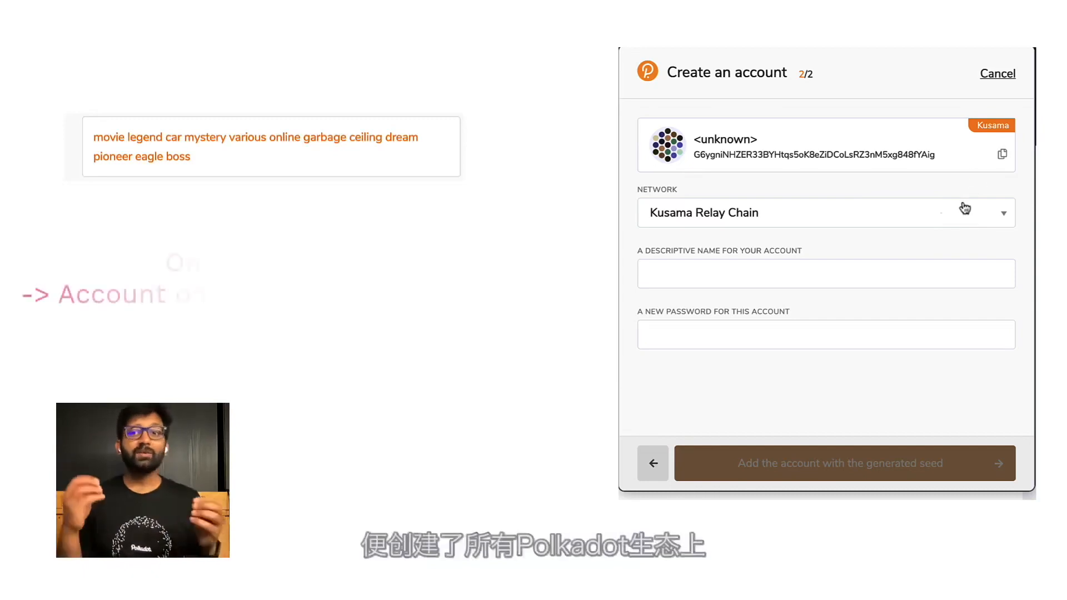
click(965, 211)
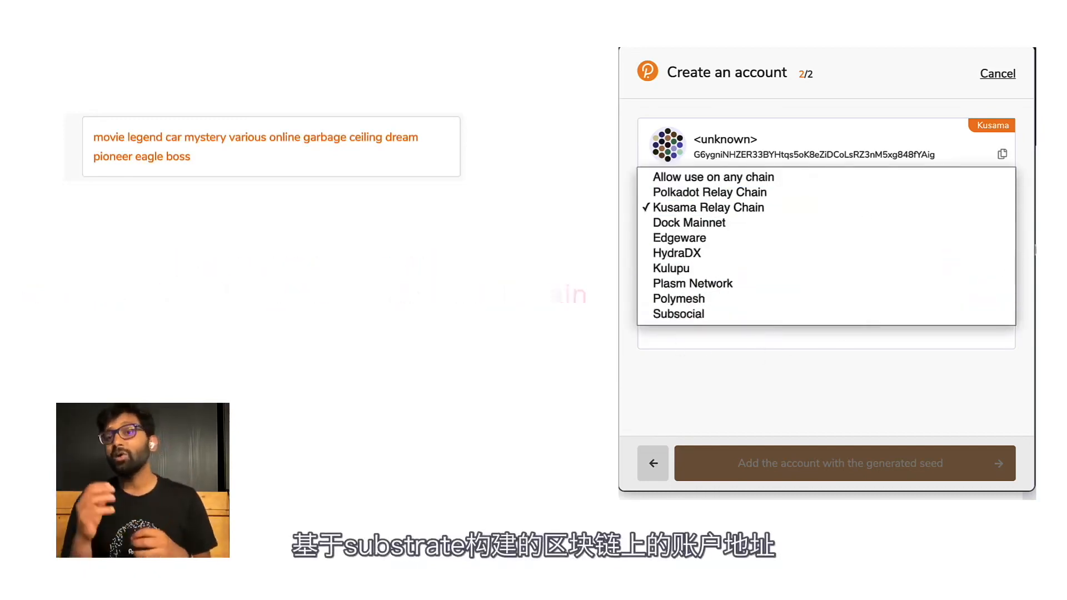
click(1026, 245)
click(1000, 214)
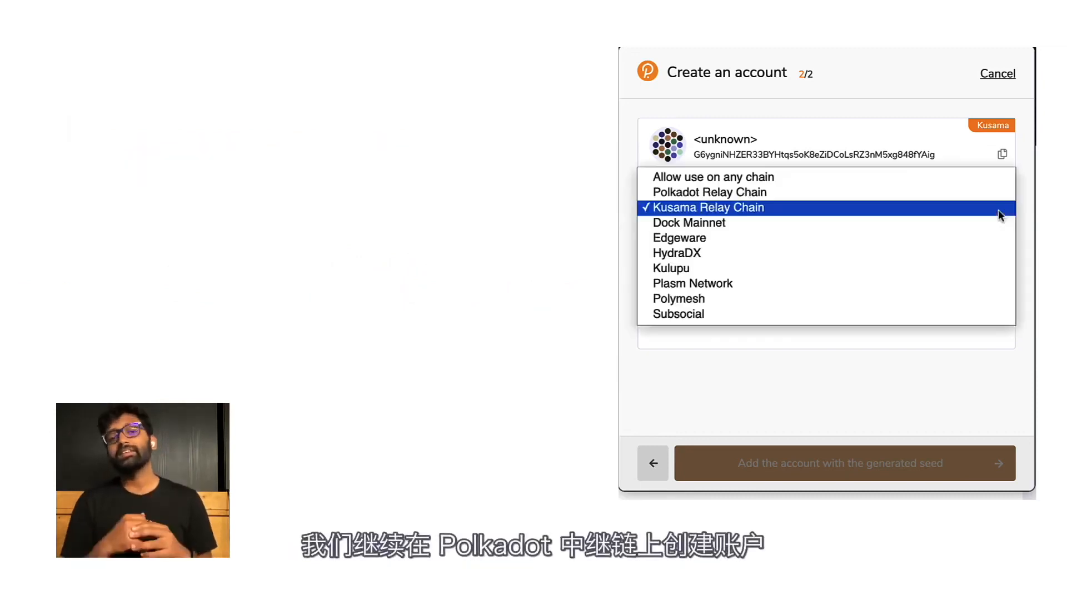
click(850, 191)
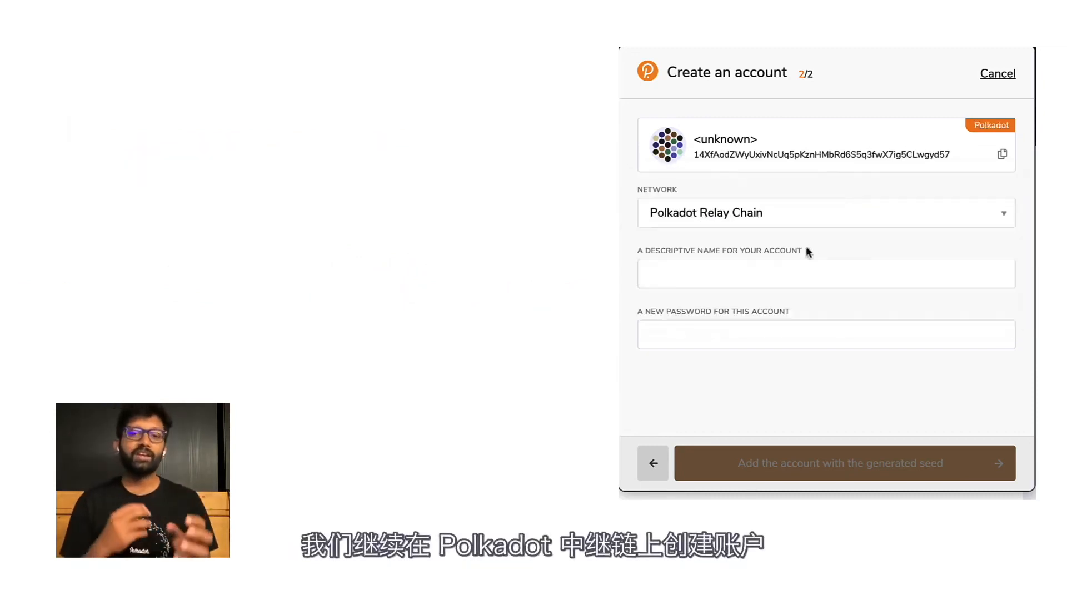
Name the account Tutorial, enter and repeat its password, and add it
click(775, 272)
text(Tutorial)
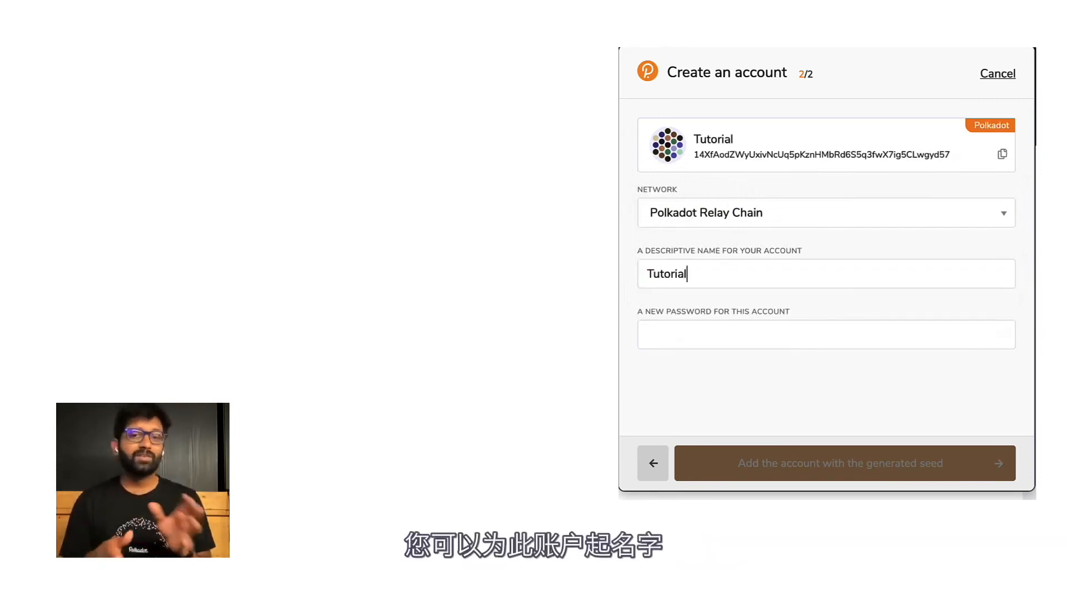
click(759, 331)
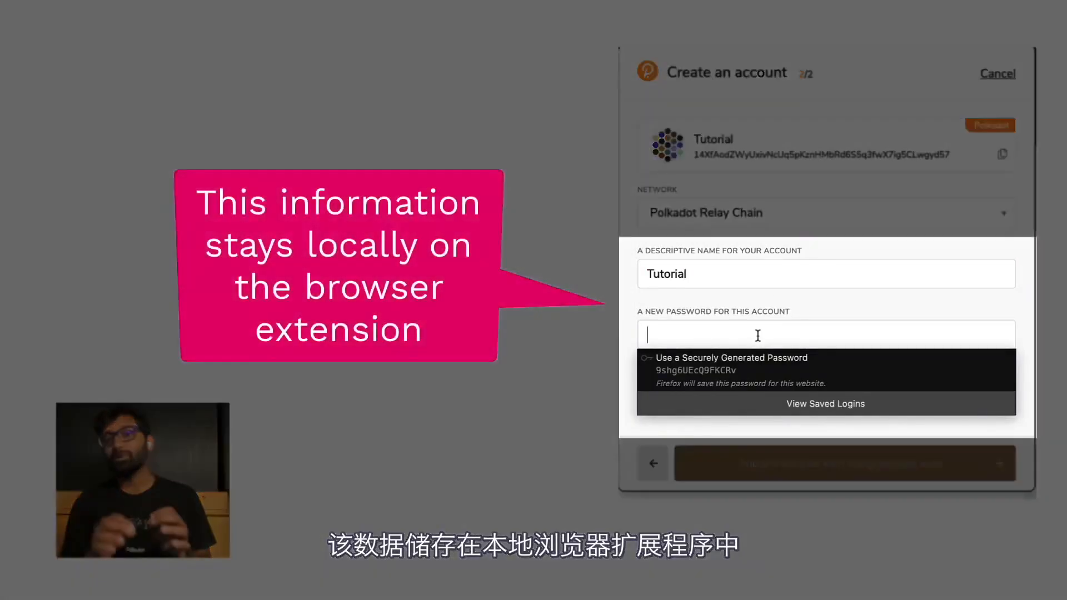
text(••)
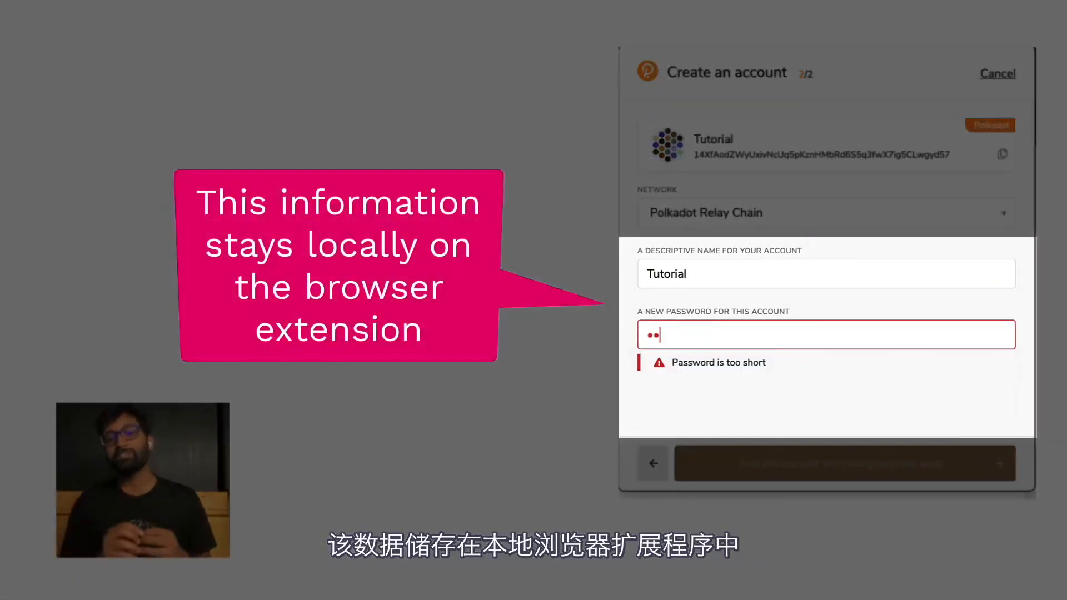
text(••••)
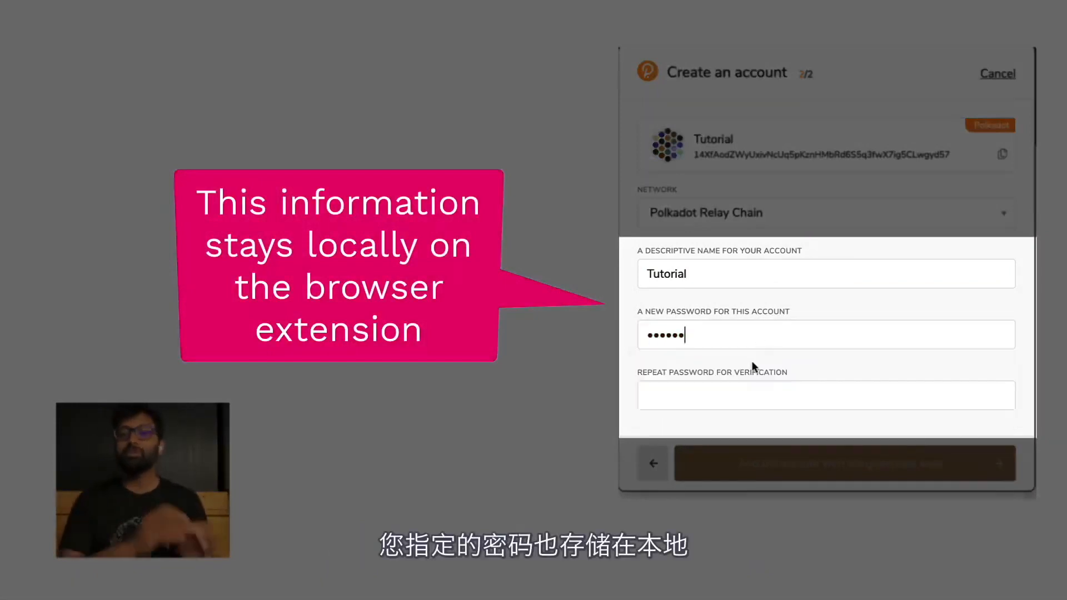
click(748, 386)
text(••••)
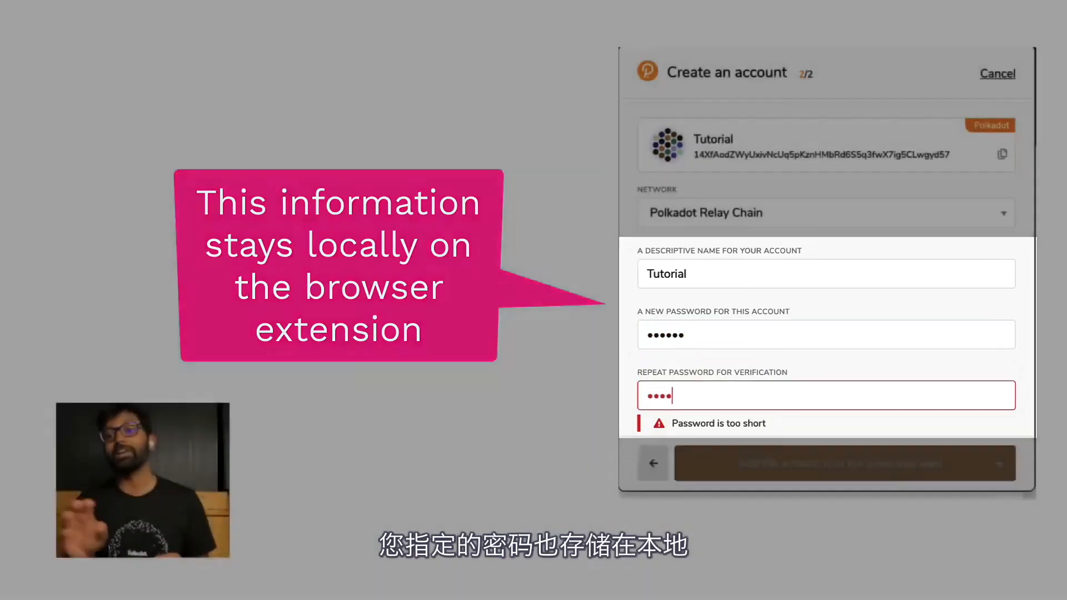
text(••)
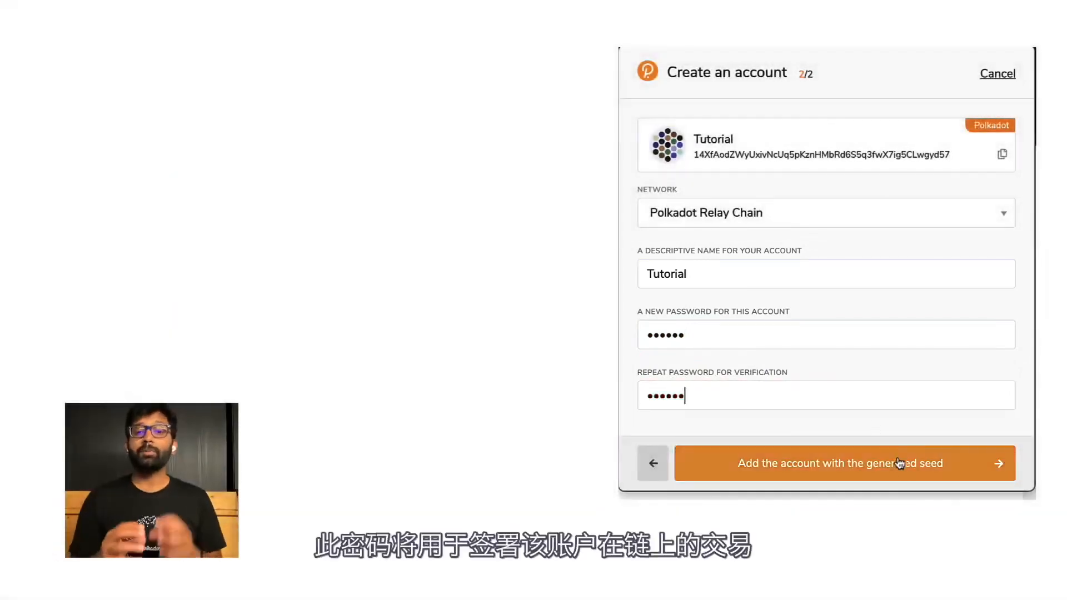
click(907, 478)
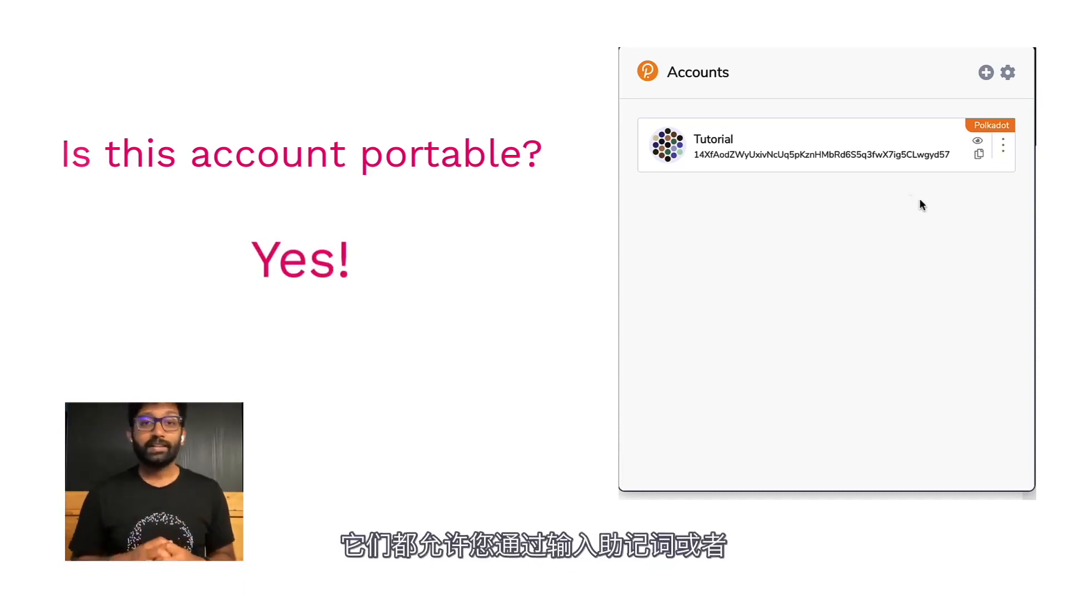
Show the account-adding options from the + button in the Accounts header
click(985, 72)
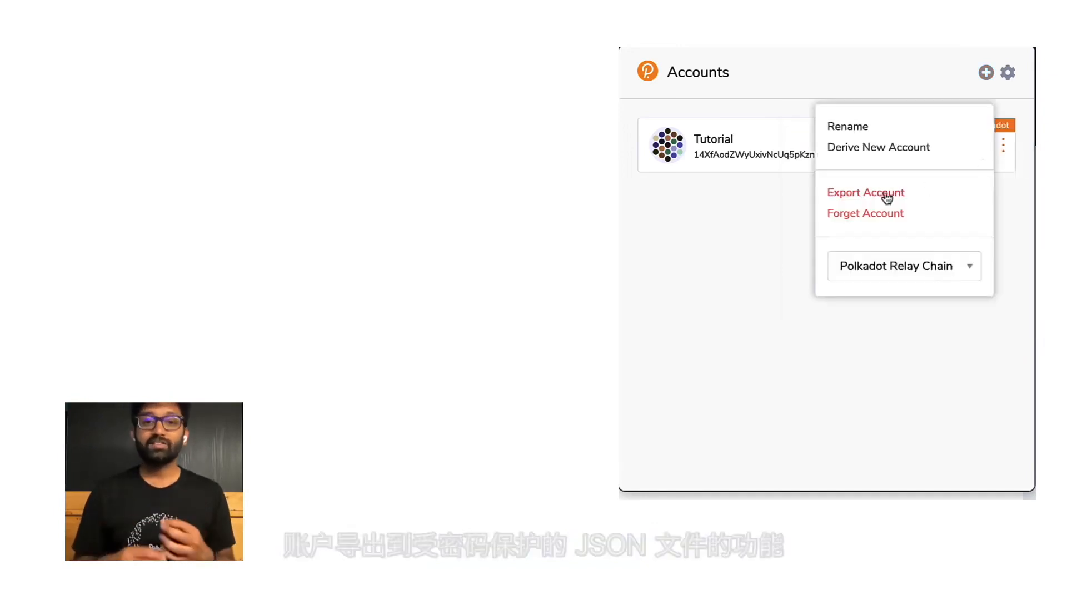
Export the Tutorial account to a JSON backup file using its password
click(882, 195)
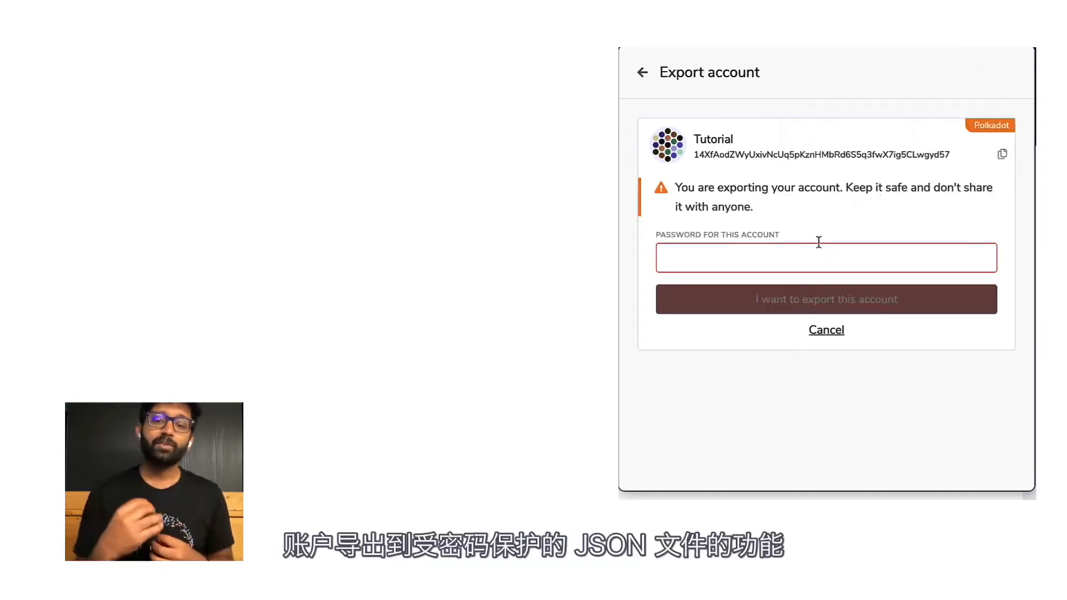
text(abcdef)
click(859, 300)
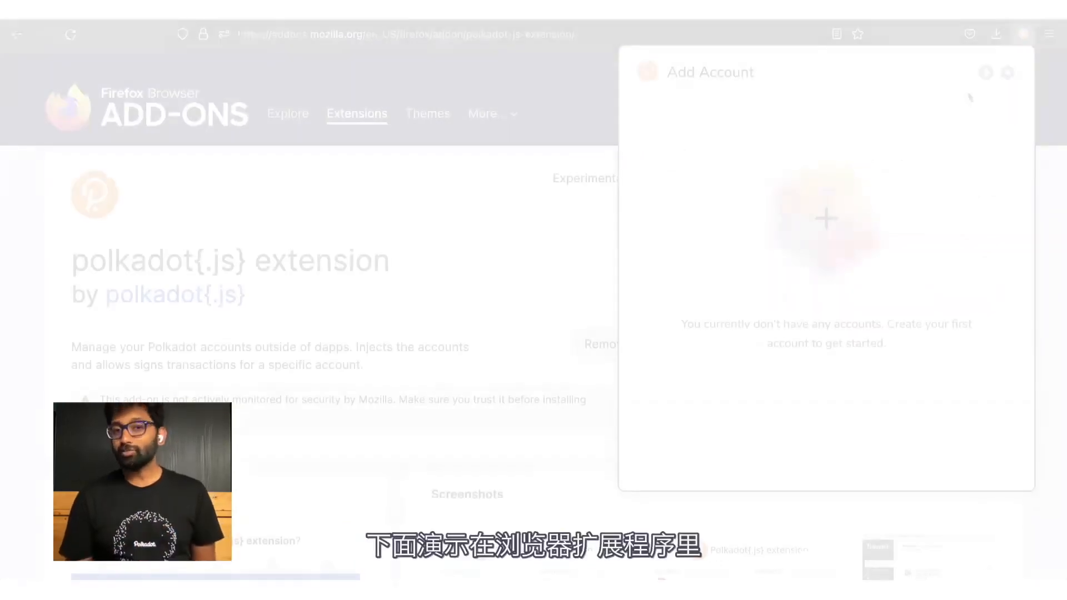
Restore the Tutorial account from the exported JSON backup file with its password
click(985, 72)
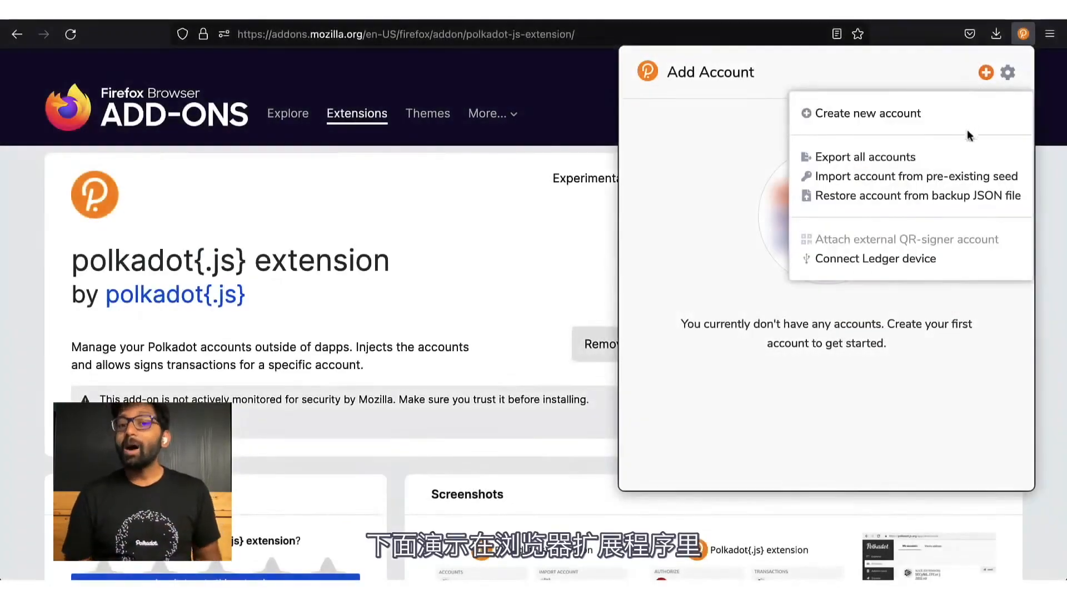
click(947, 197)
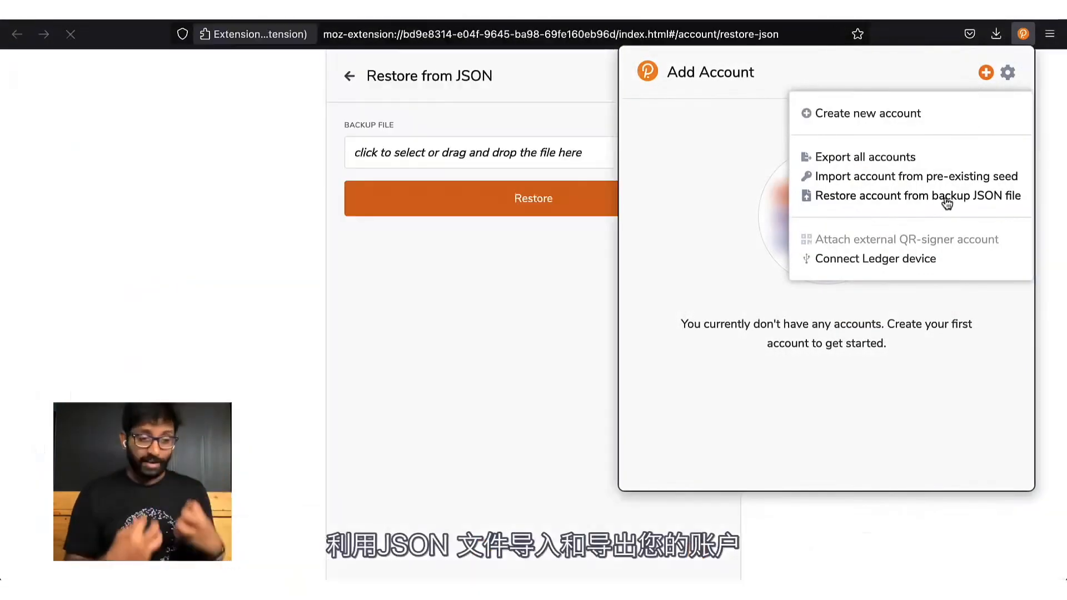
click(537, 152)
drag(594, 319, 468, 151)
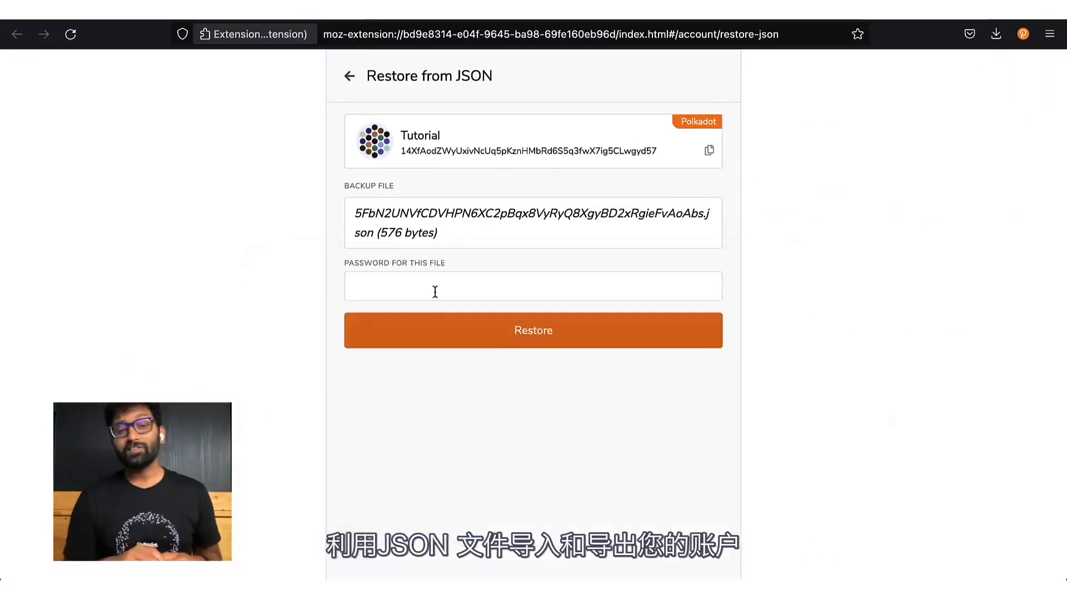
click(434, 290)
text(••••)
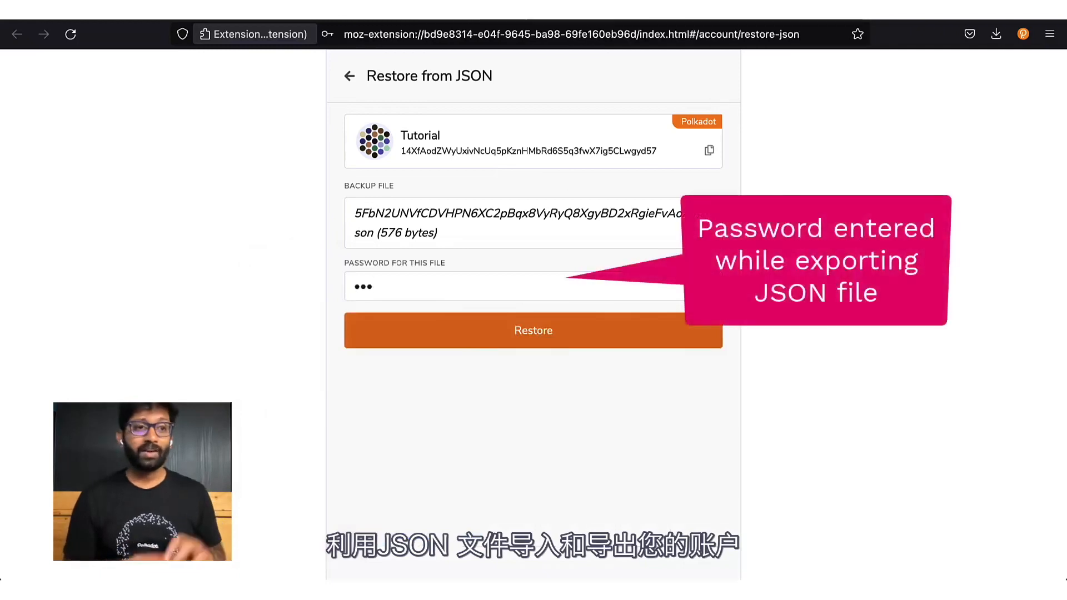
text(••)
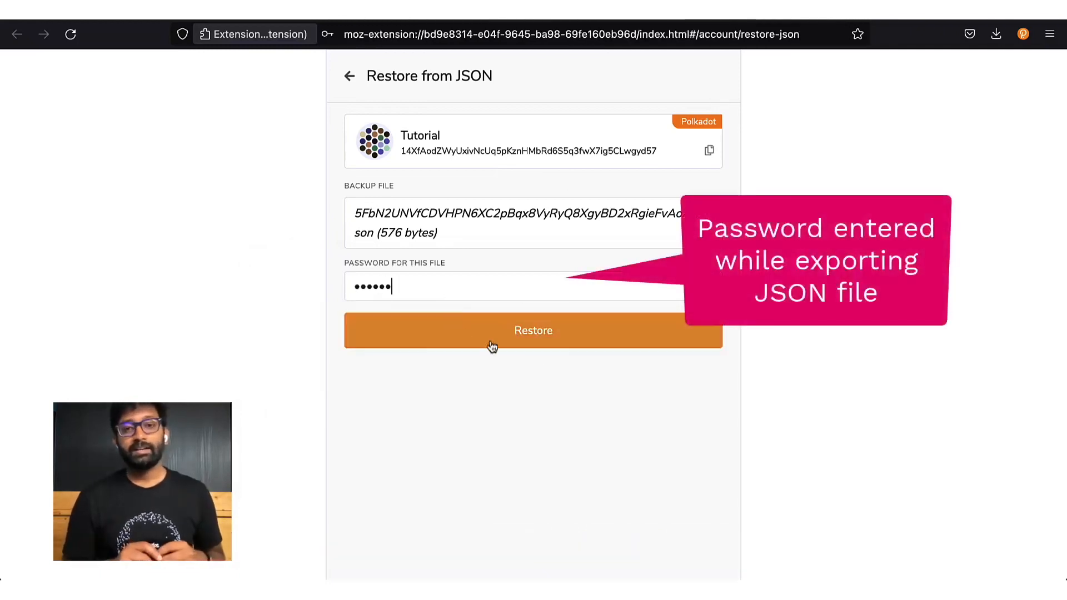
click(548, 344)
click(1023, 35)
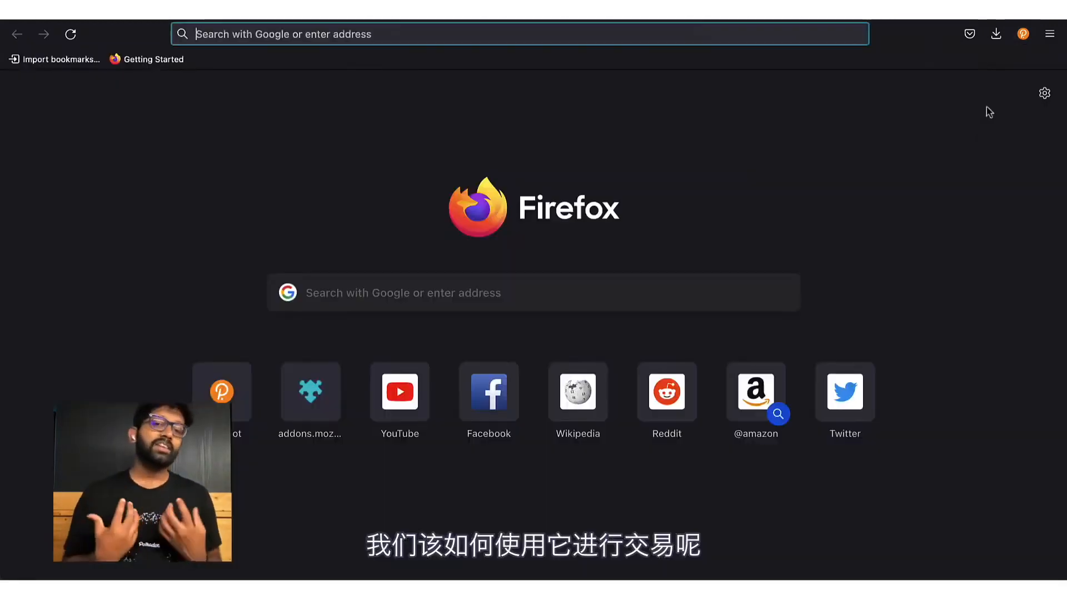
Check the extension's accounts, then open polkadot.js.org and its hosted Apps wallet
click(1022, 36)
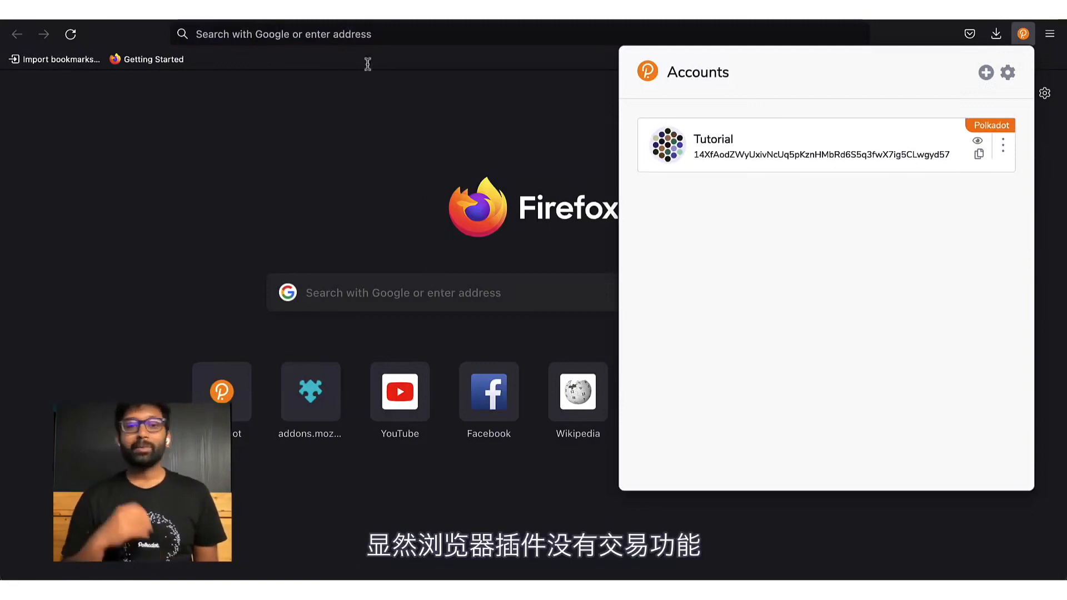
click(331, 36)
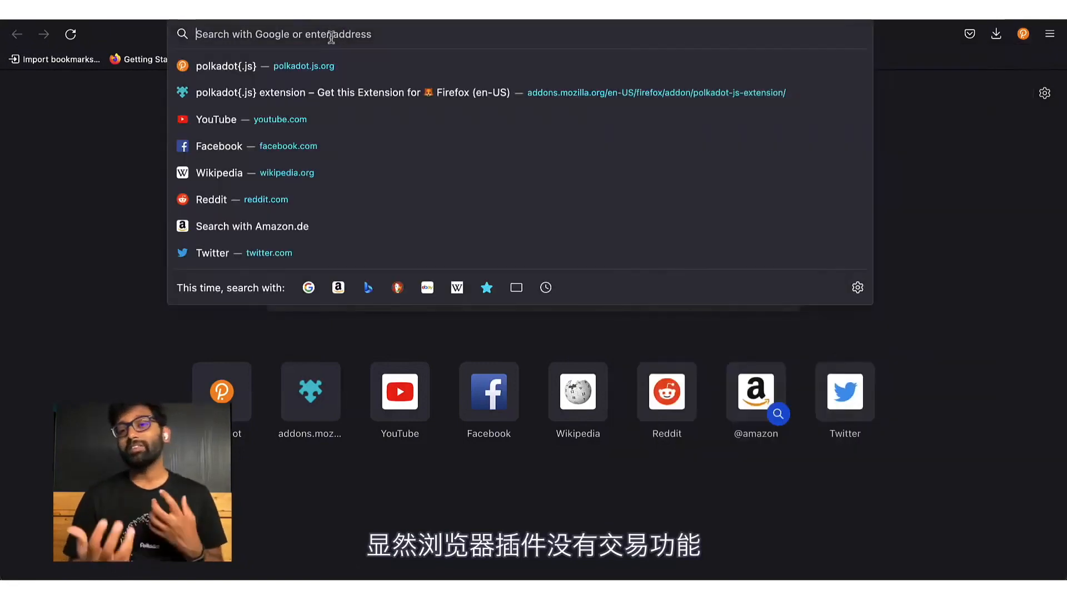
click(331, 67)
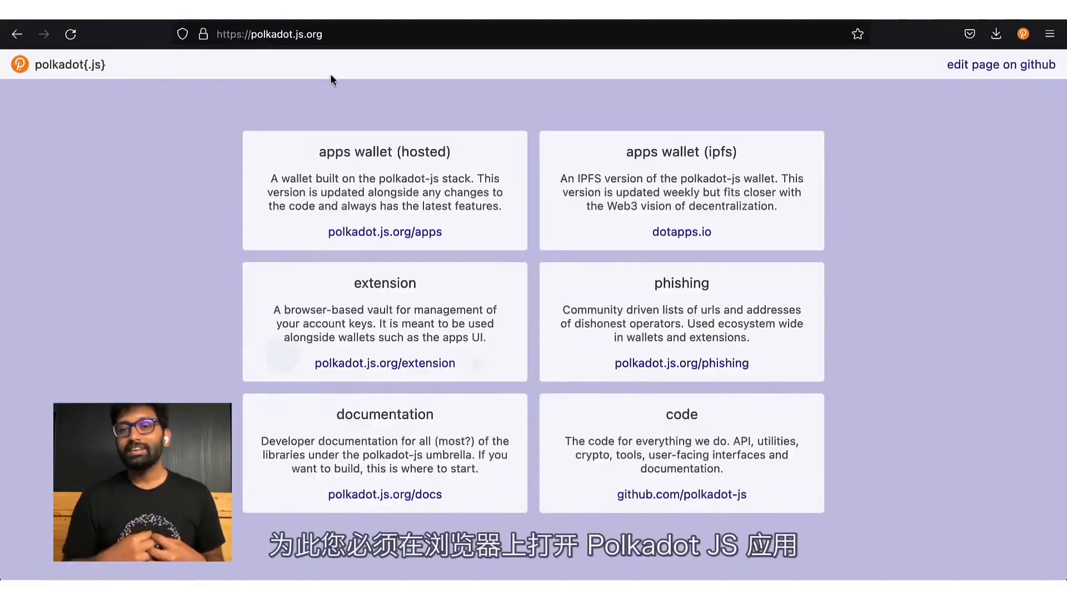
click(409, 234)
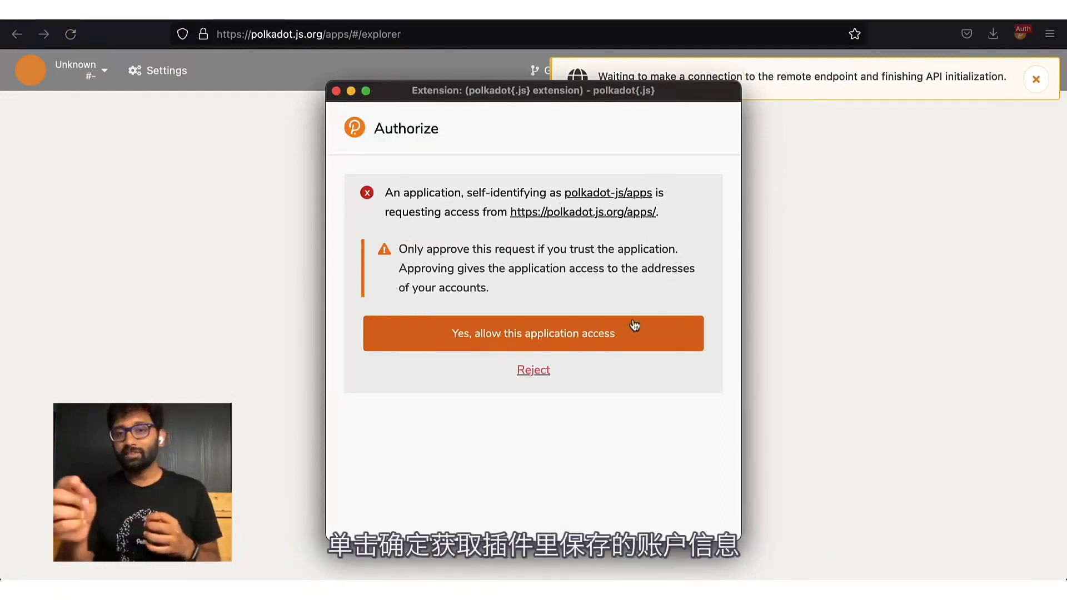
Allow Polkadot.js Apps access to the extension's accounts, then review its account options, settings and website access
click(623, 340)
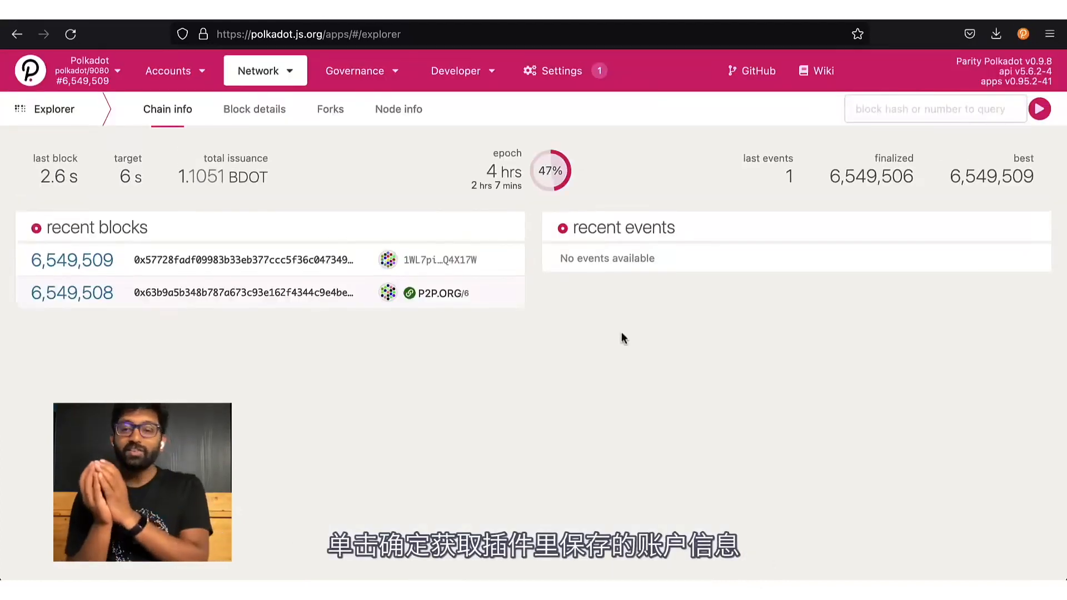
click(1022, 34)
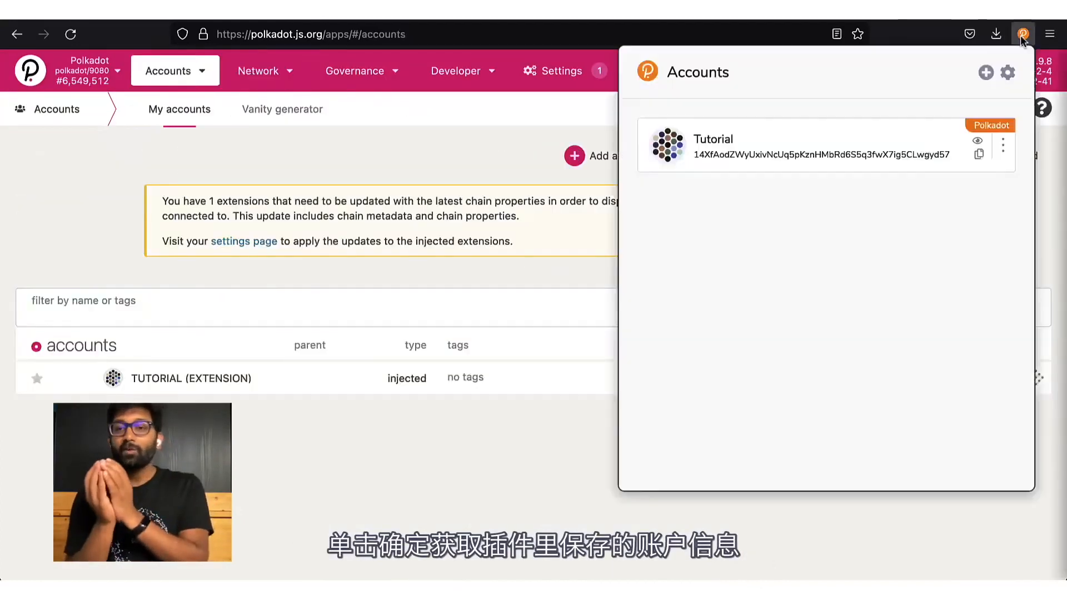
click(1004, 157)
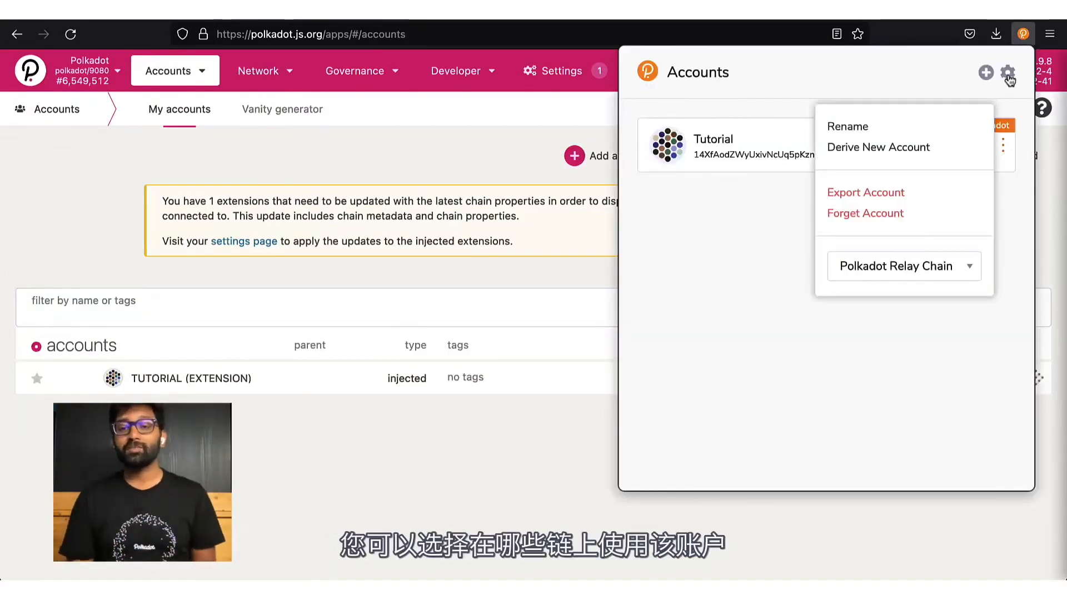
click(1009, 78)
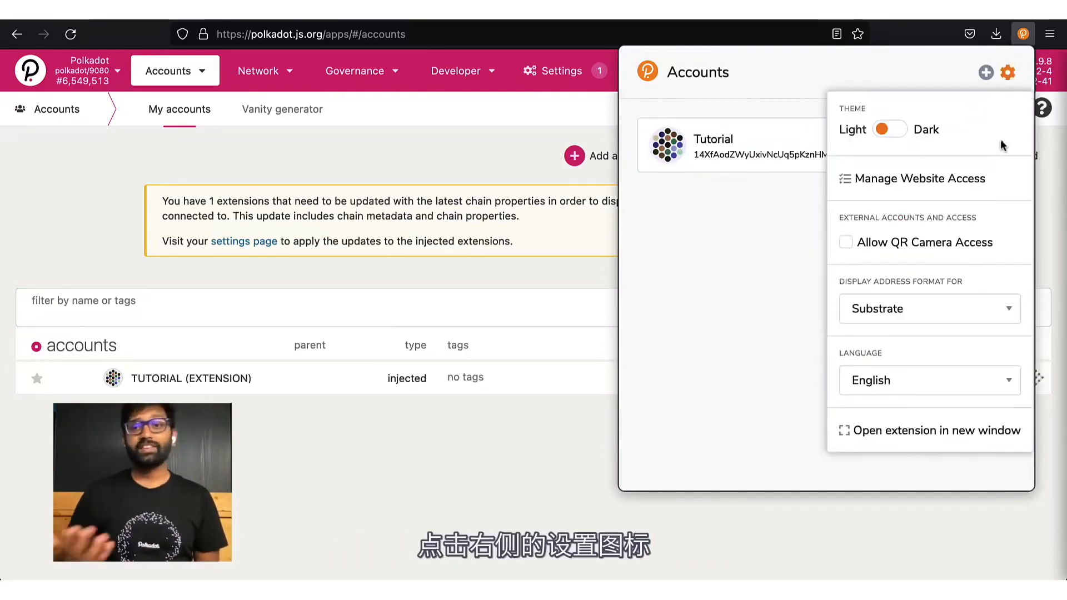
click(960, 181)
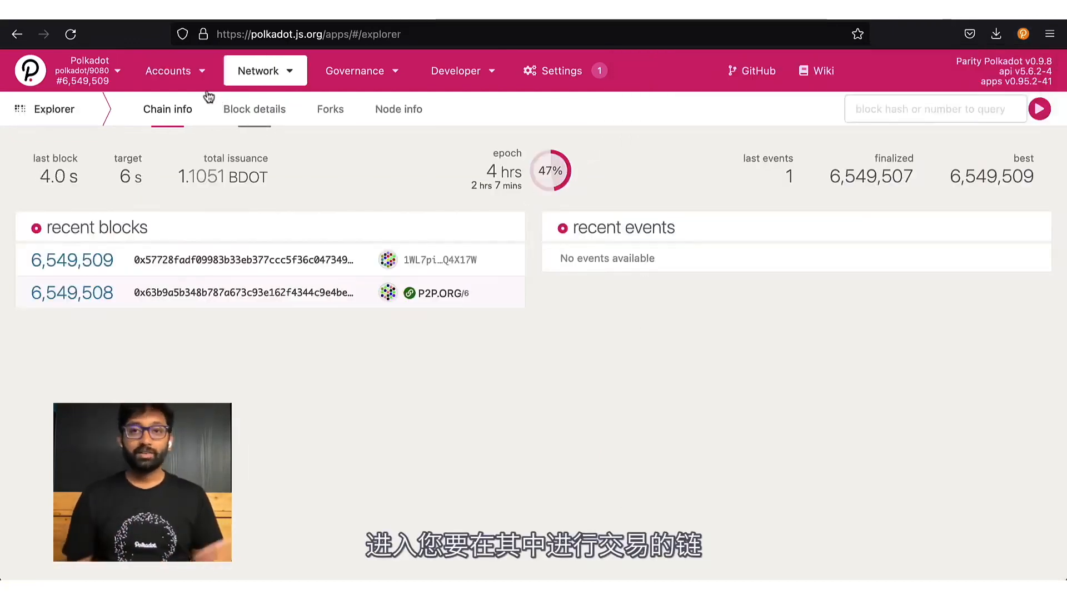
mouse_move(184, 82)
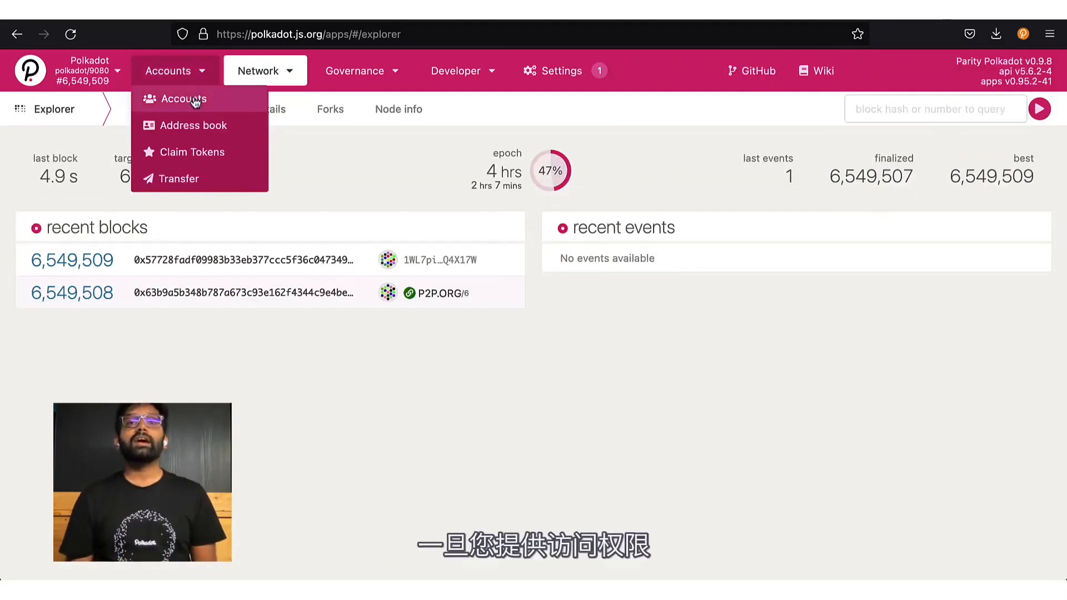
click(194, 101)
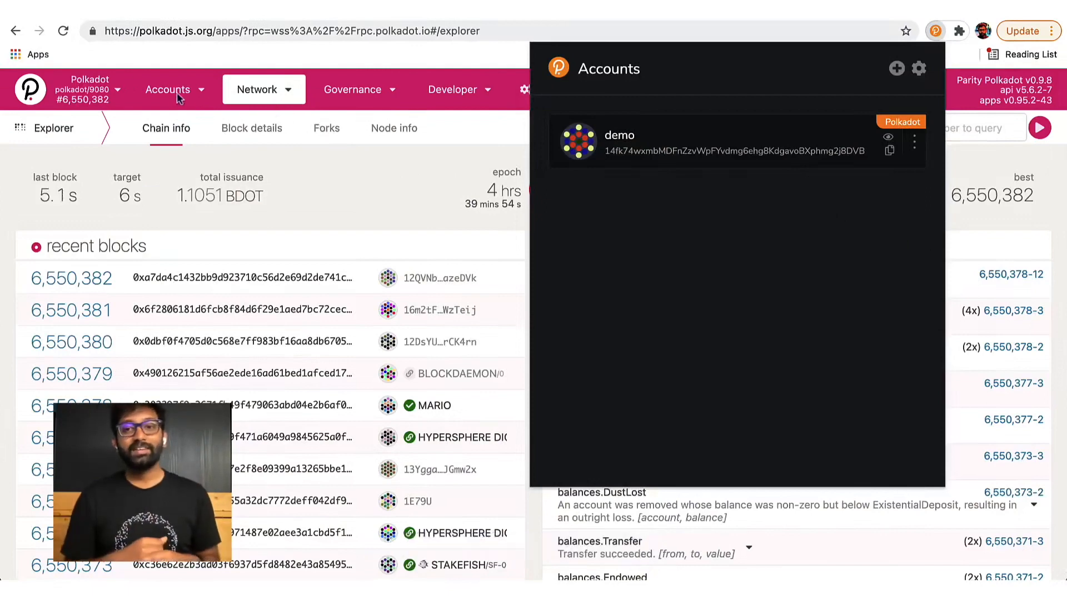
Open the Accounts page and begin sending funds from the DEMO account holding 24.9195 DOT
click(176, 99)
mouse_move(177, 99)
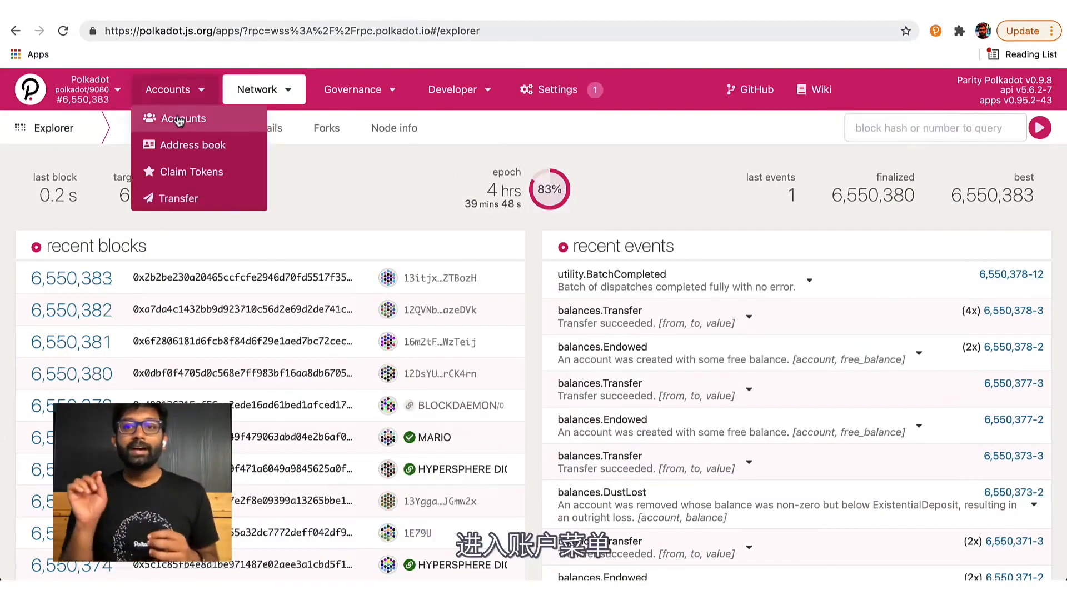
click(179, 120)
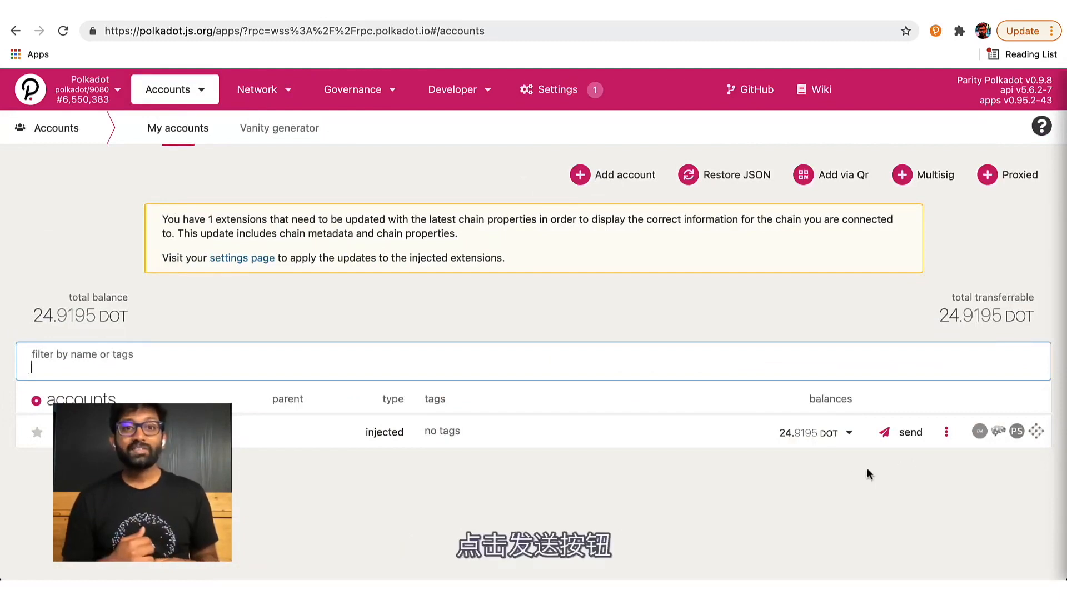
click(906, 440)
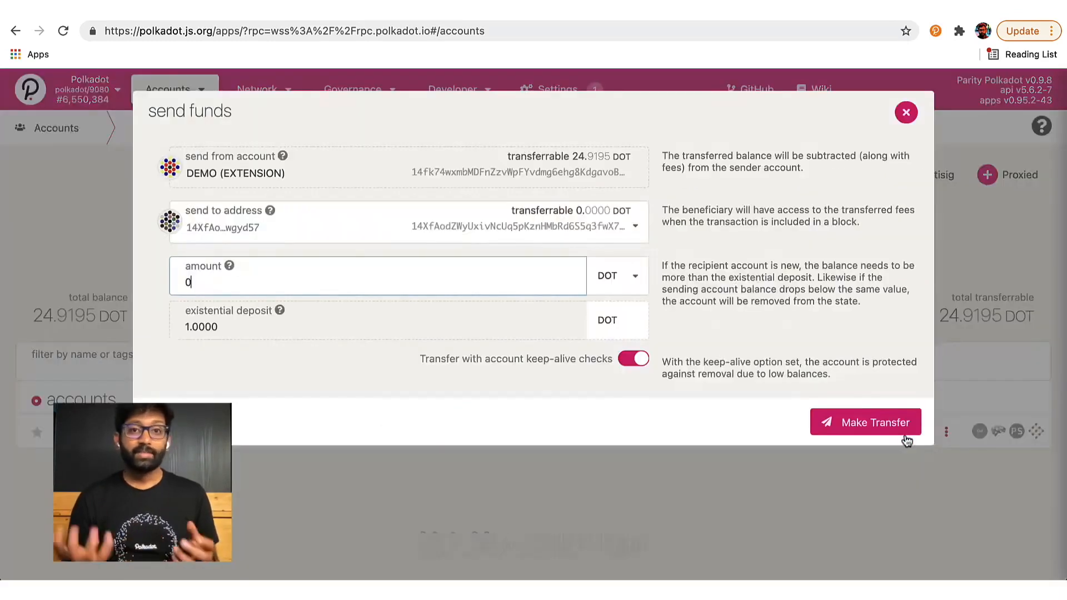
Transfer 4 DOT keep-alive from DEMO to the pasted Tutorial address, then sign and submit
click(375, 231)
text(14XfAodZWyUxivNcUq5pKznHMbRd6S5q3fwX7ig5CLwgyd57)
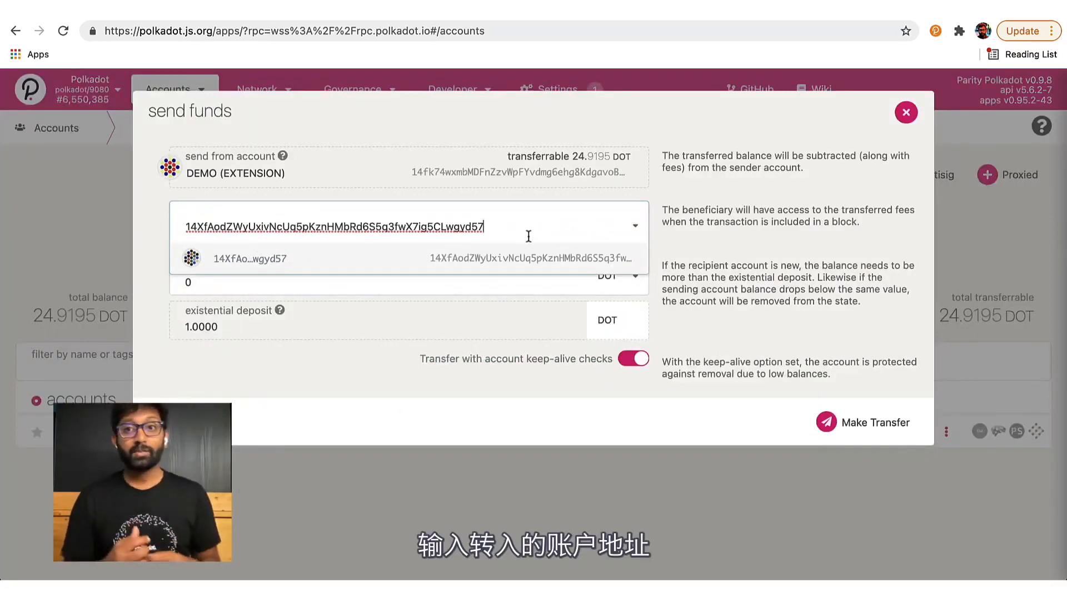
key(Return)
drag(443, 281, 232, 268)
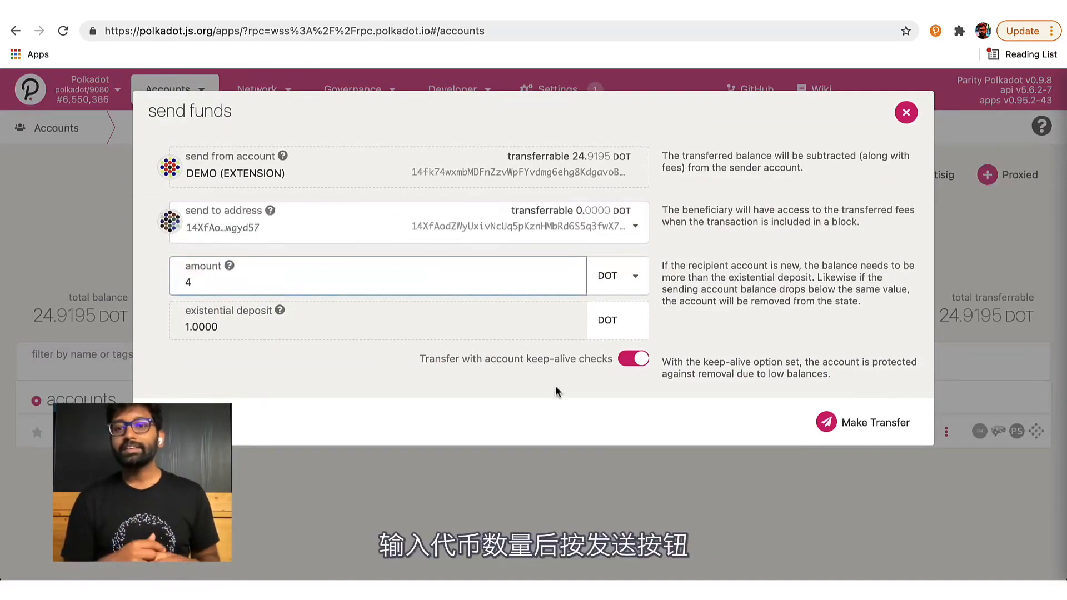
click(847, 426)
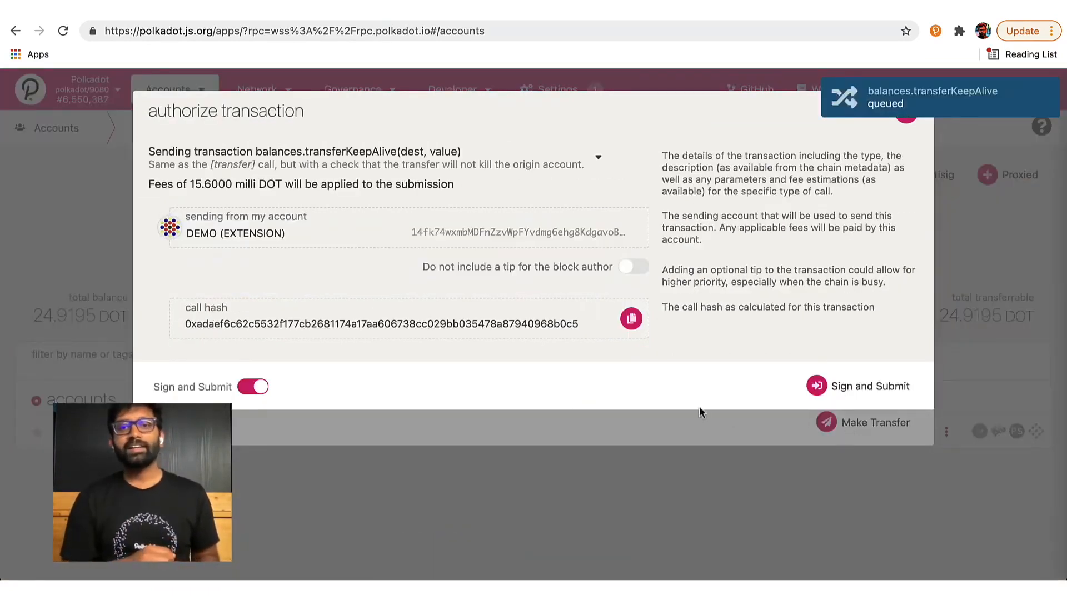
click(847, 386)
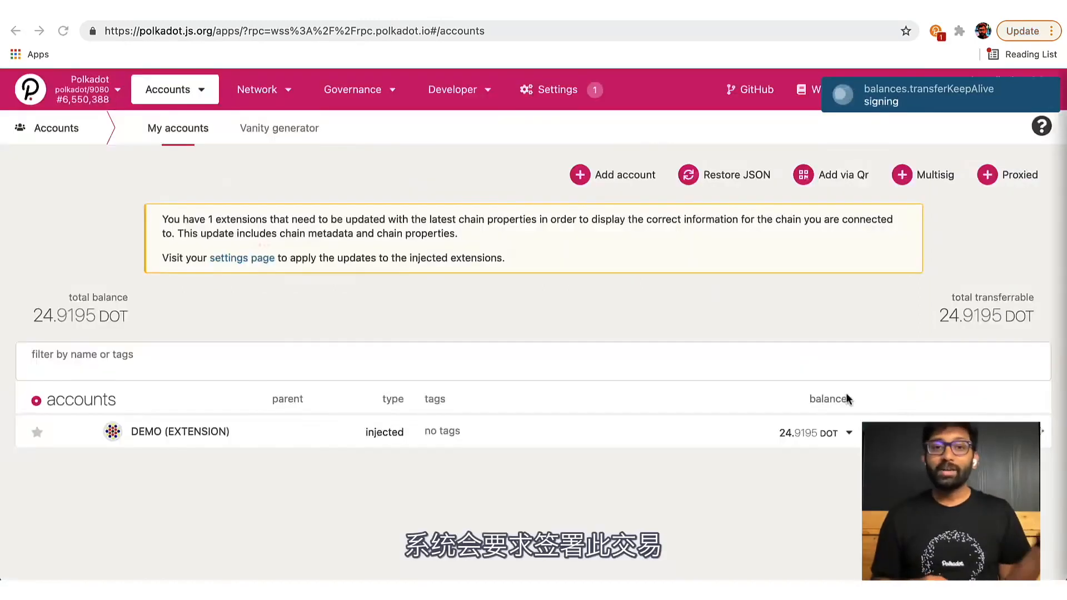
Enter the account password in the extension popup and sign the 4 DOT transaction
text(••)
key(BackSpace)
text(•)
click(312, 485)
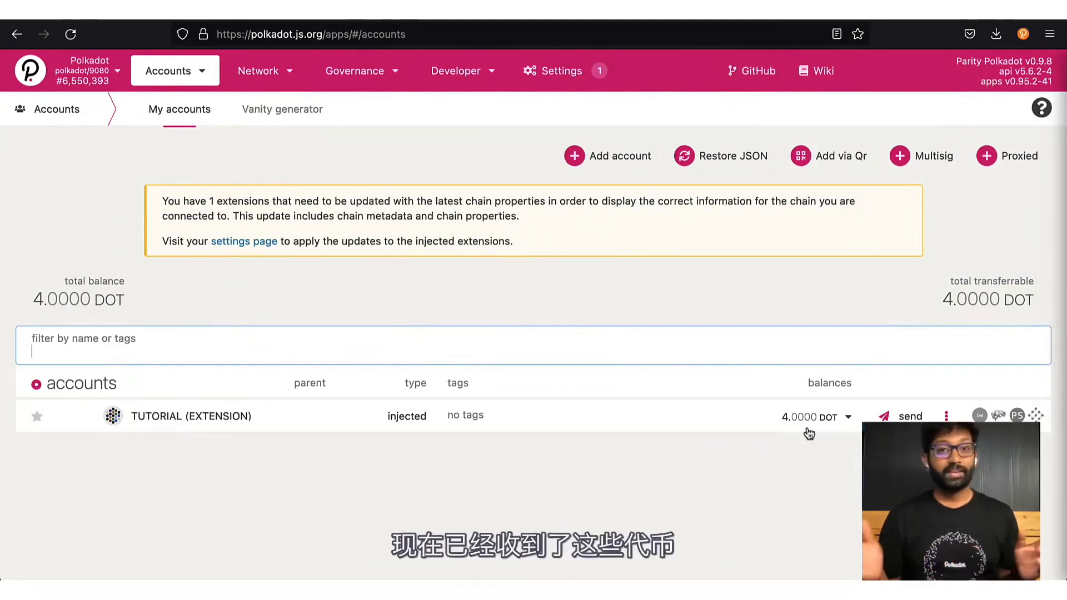
Reload Polkadot.js Apps and view the Tutorial account's 4 DOT balance on Subscan
click(78, 41)
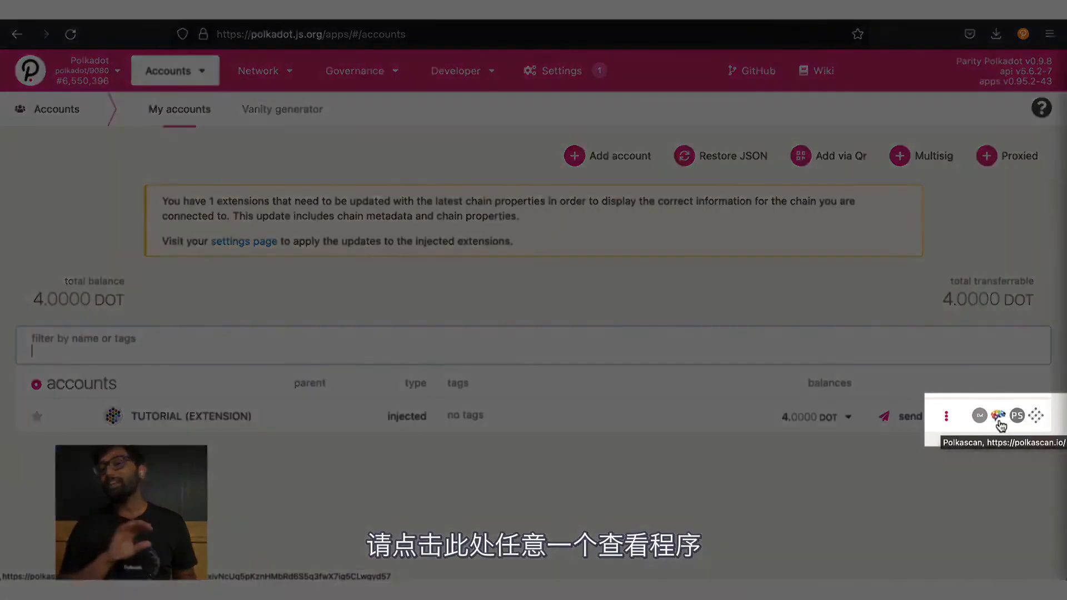
click(1036, 418)
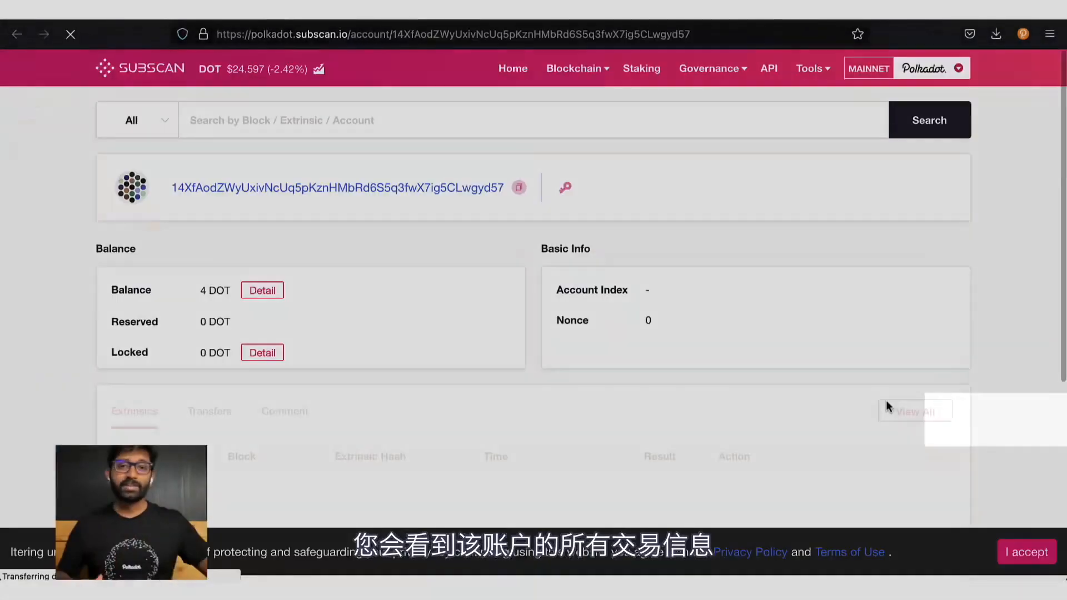